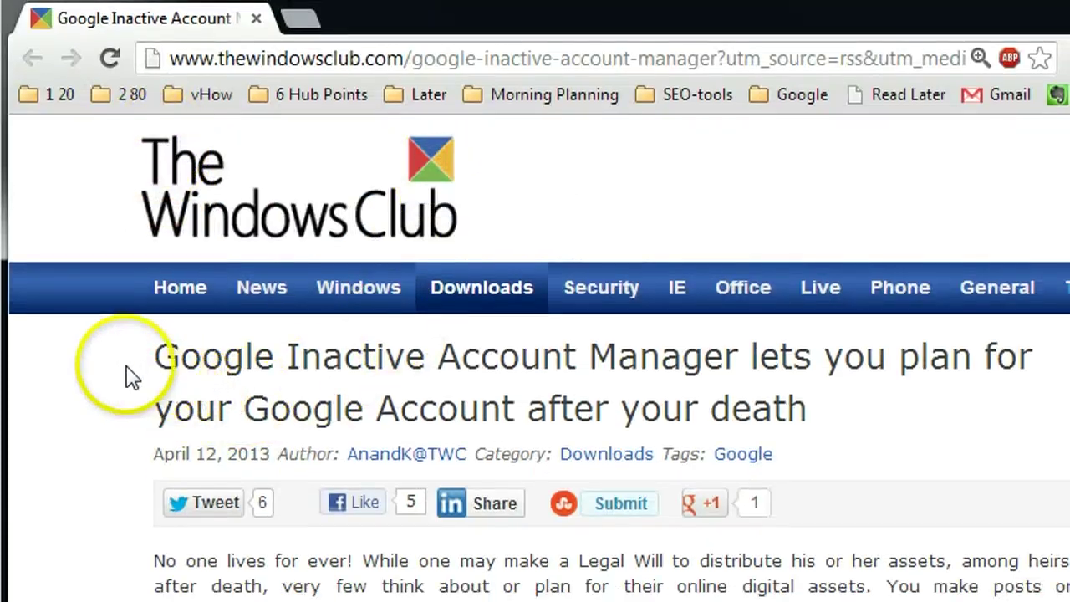
Read the article on Google Inactive Account Manager, including its instructions for reaching the setup page.
{"action": "left_click", "coordinate": [119, 386]}
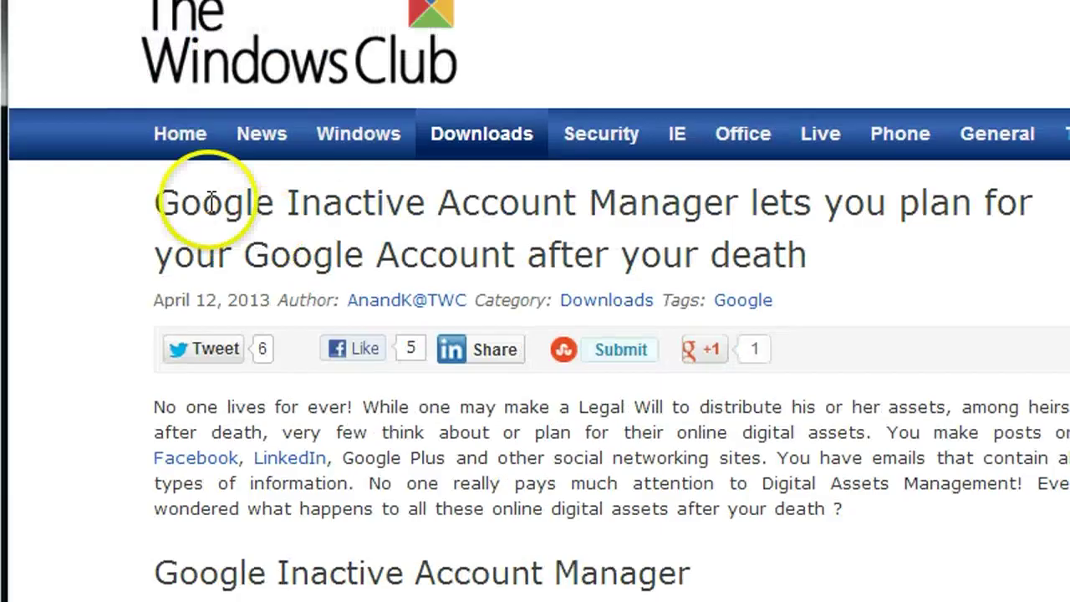
{"action": "scroll", "coordinate": [717, 411], "scroll_direction": "down", "scroll_amount": 6}
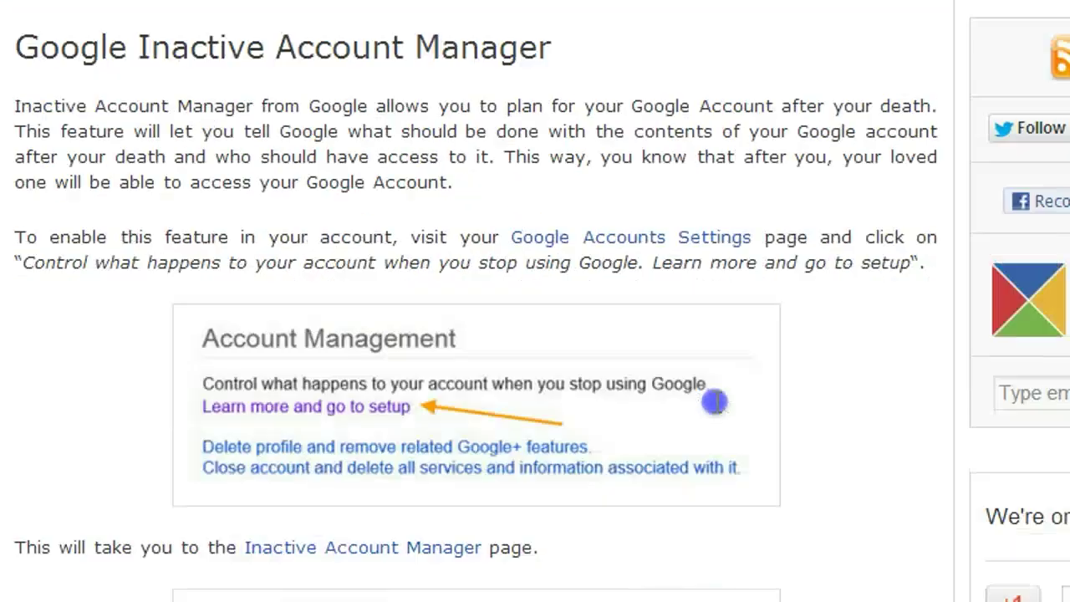
{"action": "scroll", "coordinate": [717, 412], "scroll_direction": "down", "scroll_amount": 5}
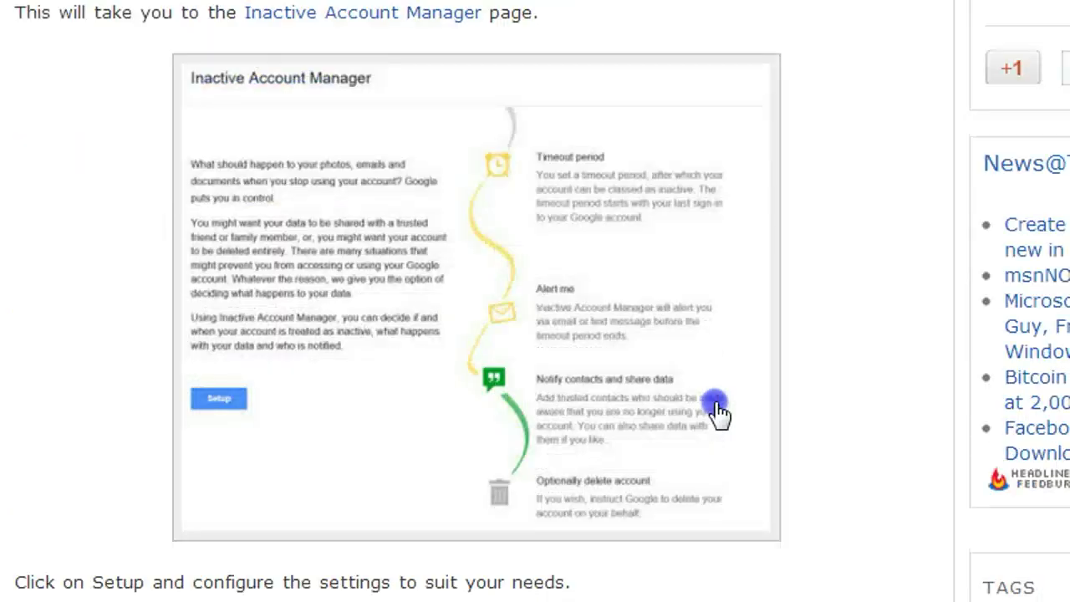
{"action": "scroll", "coordinate": [717, 411], "scroll_direction": "down", "scroll_amount": 3}
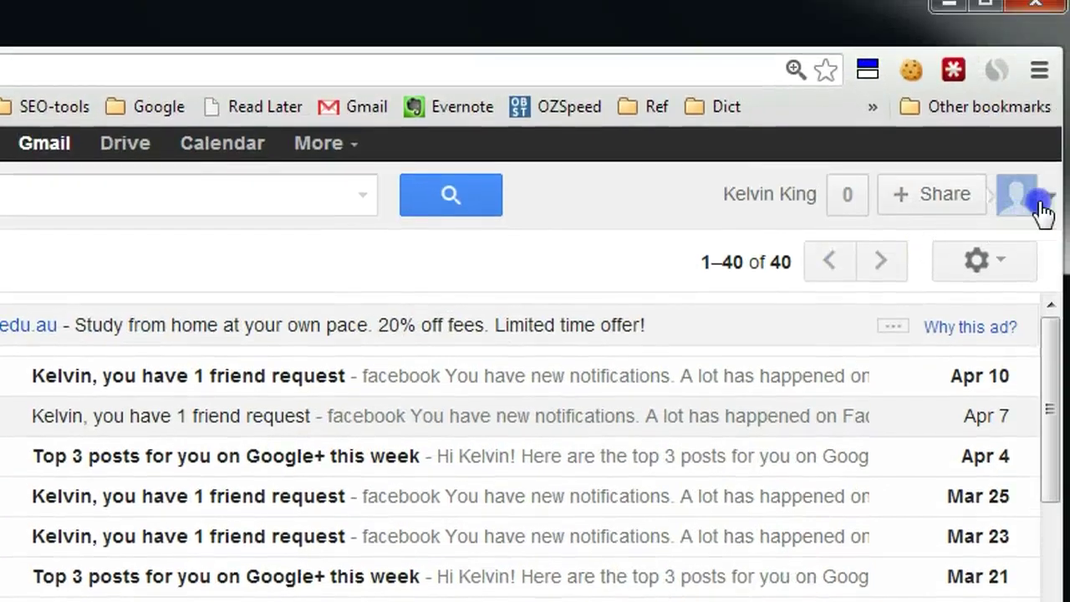
Open the Google account settings from Gmail and go to the Inactive Account Manager page under Account Management.
{"action": "left_click", "coordinate": [1045, 205]}
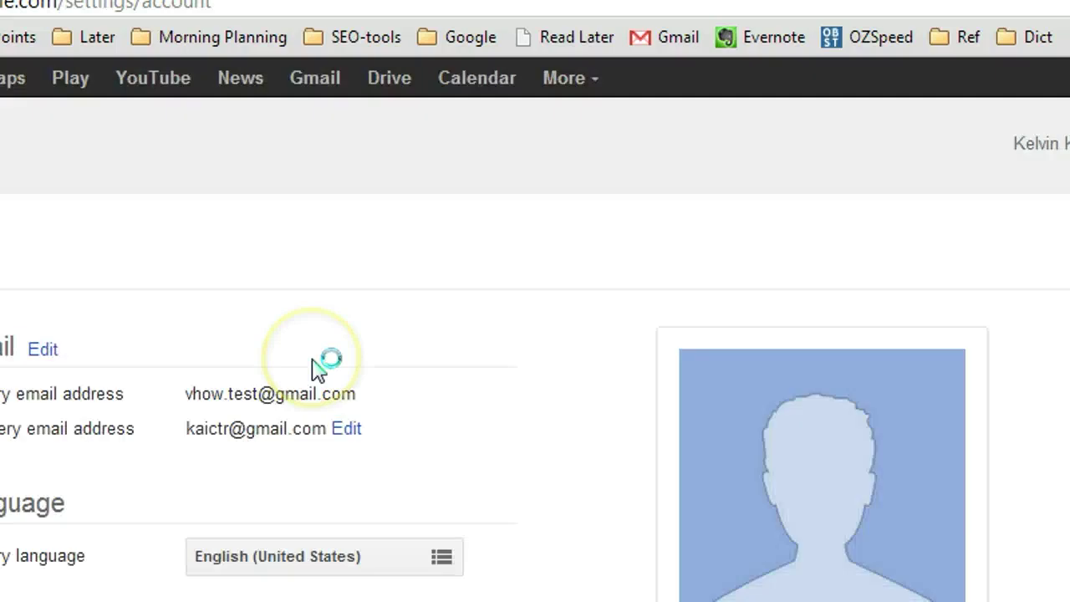
{"action": "scroll", "coordinate": [356, 375], "scroll_direction": "down", "scroll_amount": 3}
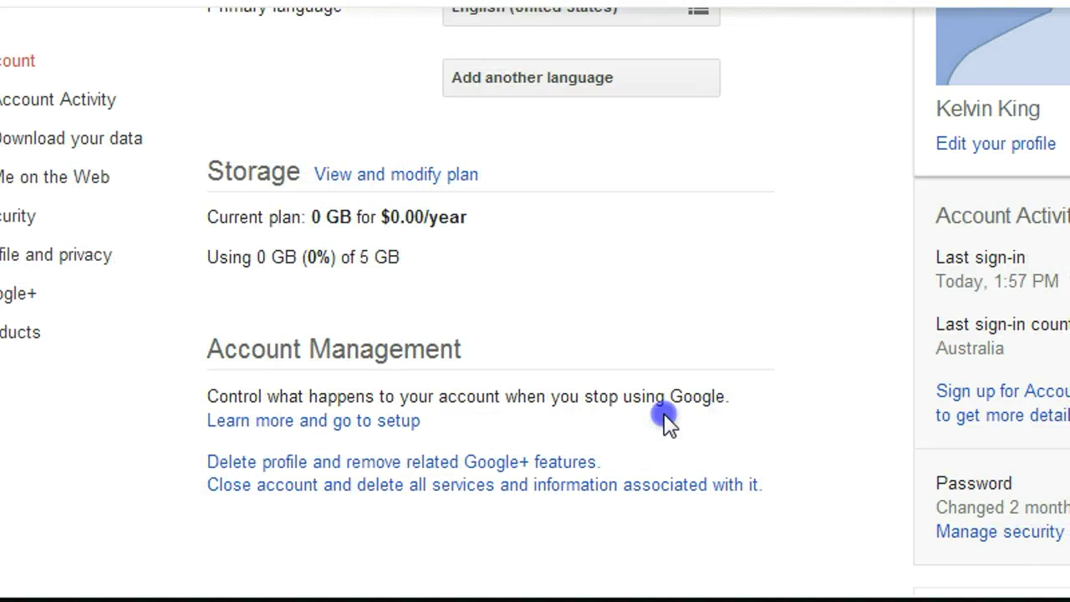
{"action": "left_click", "coordinate": [378, 428]}
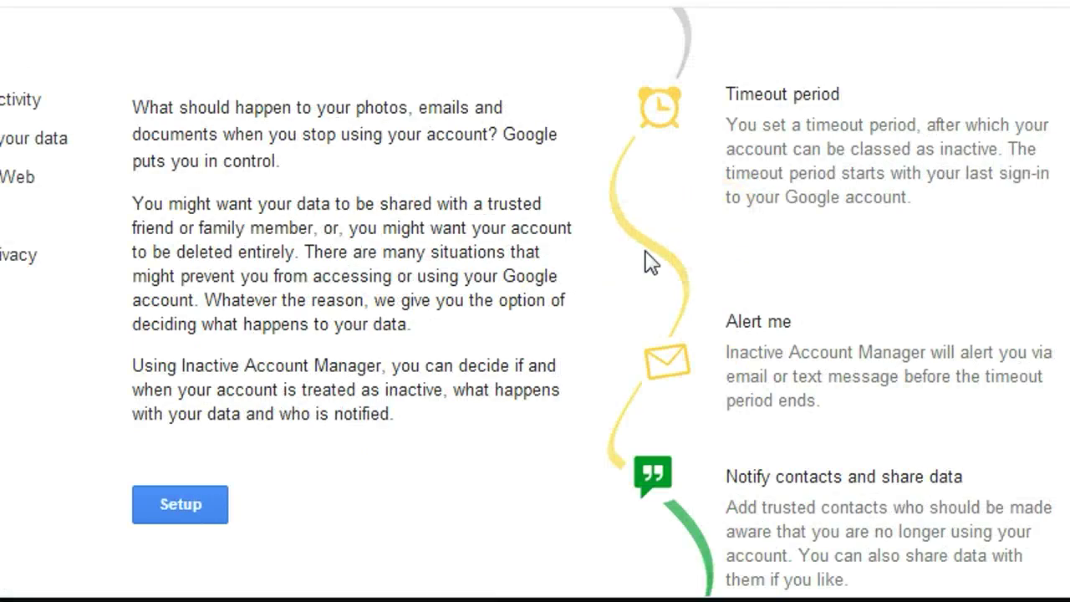
Read through the Inactive Account Manager introduction and start its setup.
{"action": "scroll", "coordinate": [358, 281], "scroll_direction": "down", "scroll_amount": 2}
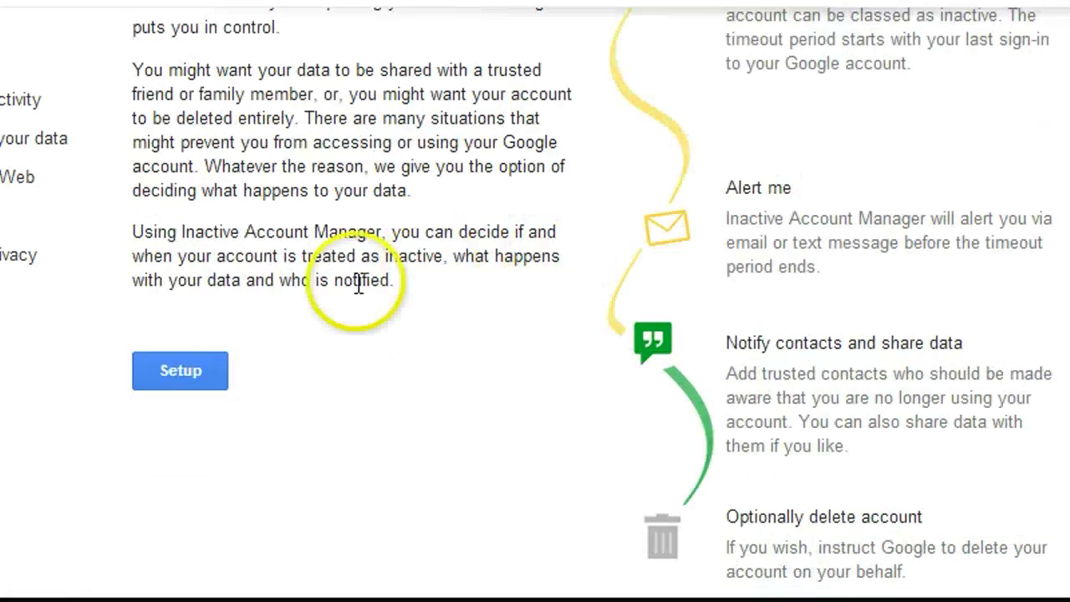
{"action": "scroll", "coordinate": [217, 342], "scroll_direction": "up", "scroll_amount": 2}
{"action": "left_click", "coordinate": [341, 506]}
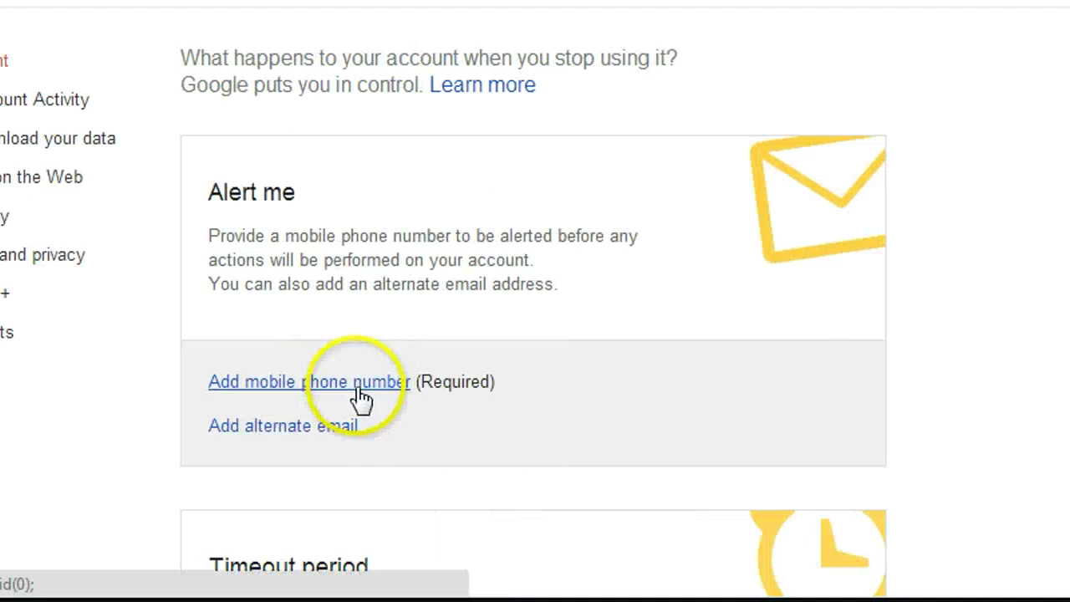
Examine the Alert me forms for adding a mobile phone number and an alternate email, closing both without adding anything.
{"action": "left_click", "coordinate": [247, 382]}
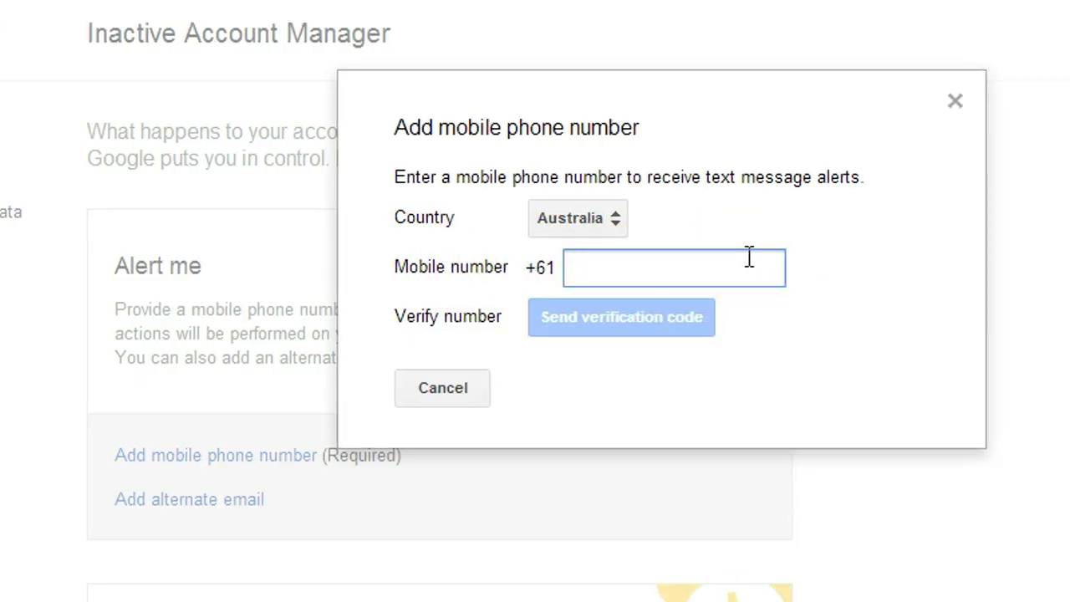
{"action": "left_click", "coordinate": [750, 258]}
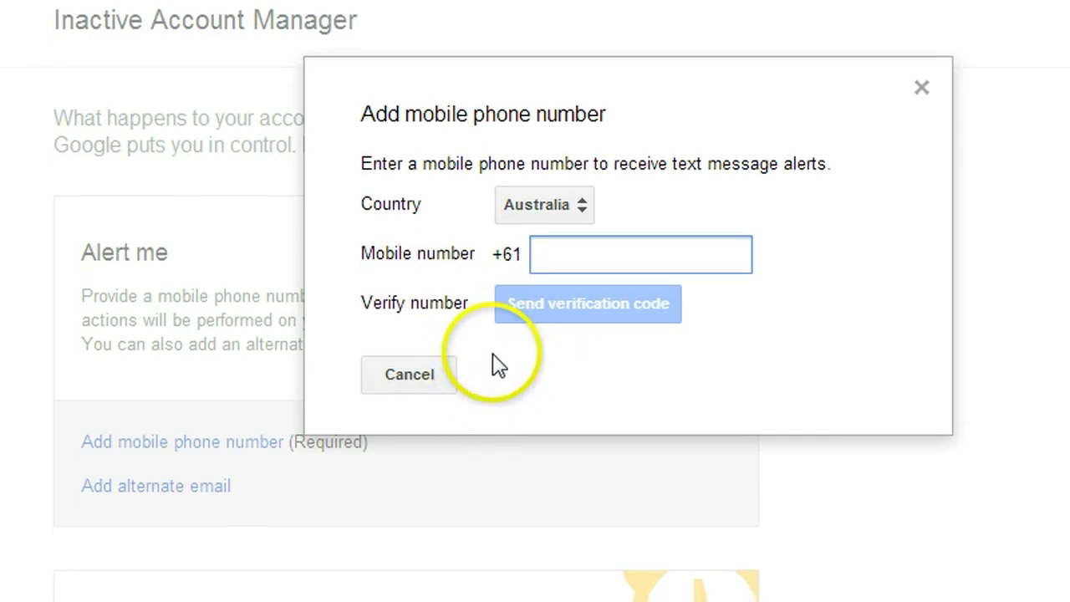
{"action": "left_click", "coordinate": [921, 87]}
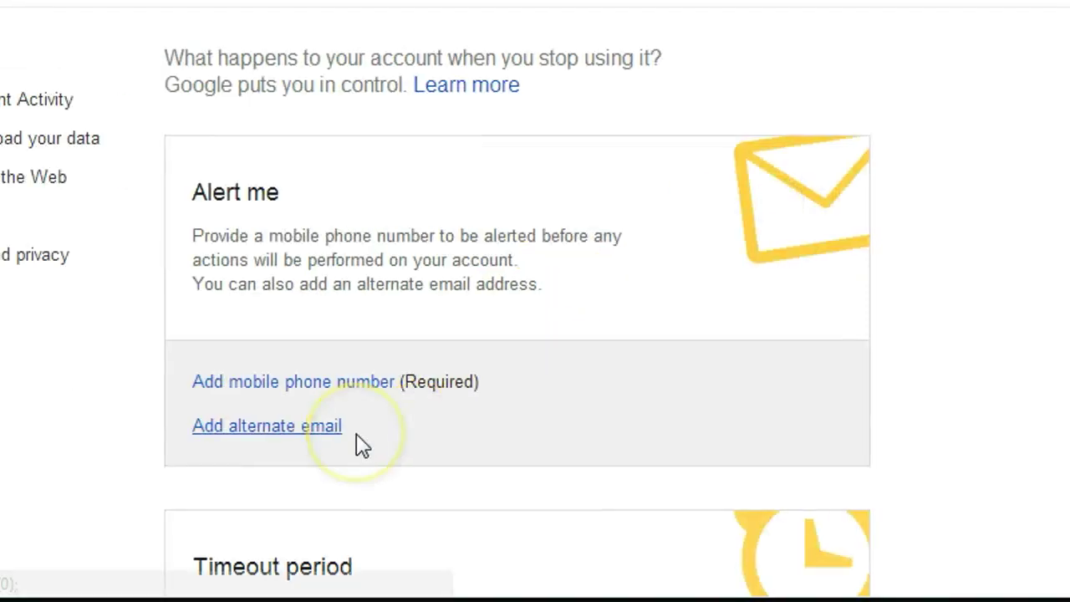
{"action": "left_click", "coordinate": [325, 428]}
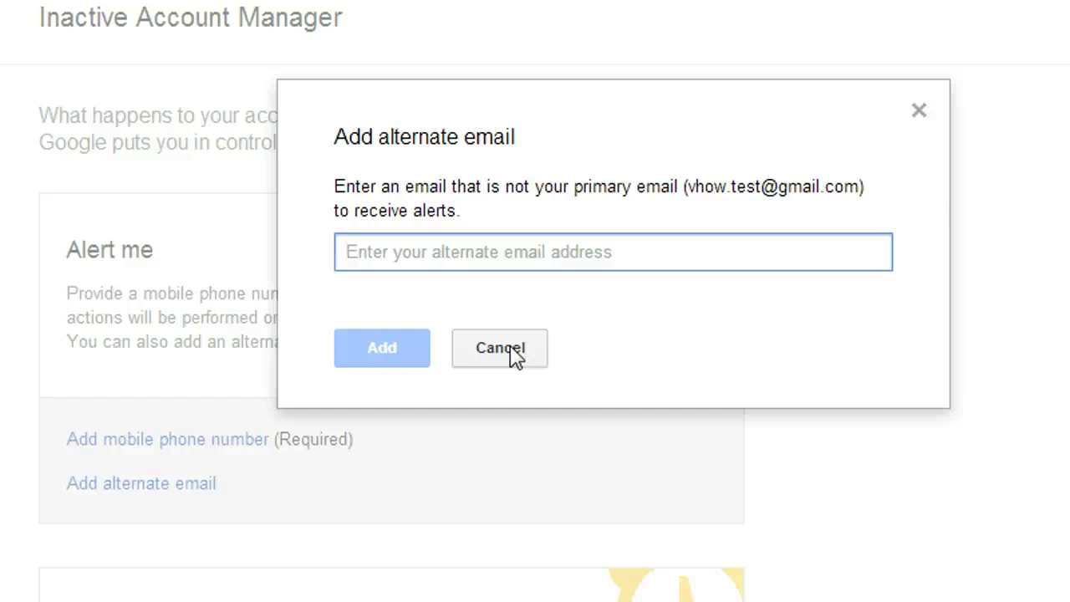
{"action": "left_click", "coordinate": [511, 351]}
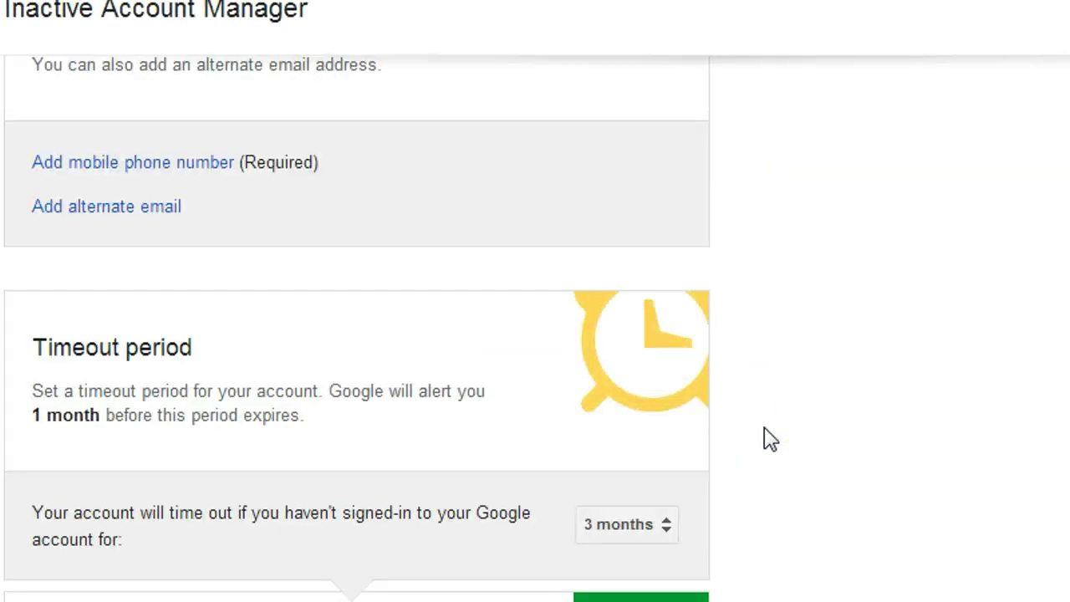
Set the account's timeout period to 3 months without a sign-in.
{"action": "scroll", "coordinate": [769, 439], "scroll_direction": "down", "scroll_amount": 2}
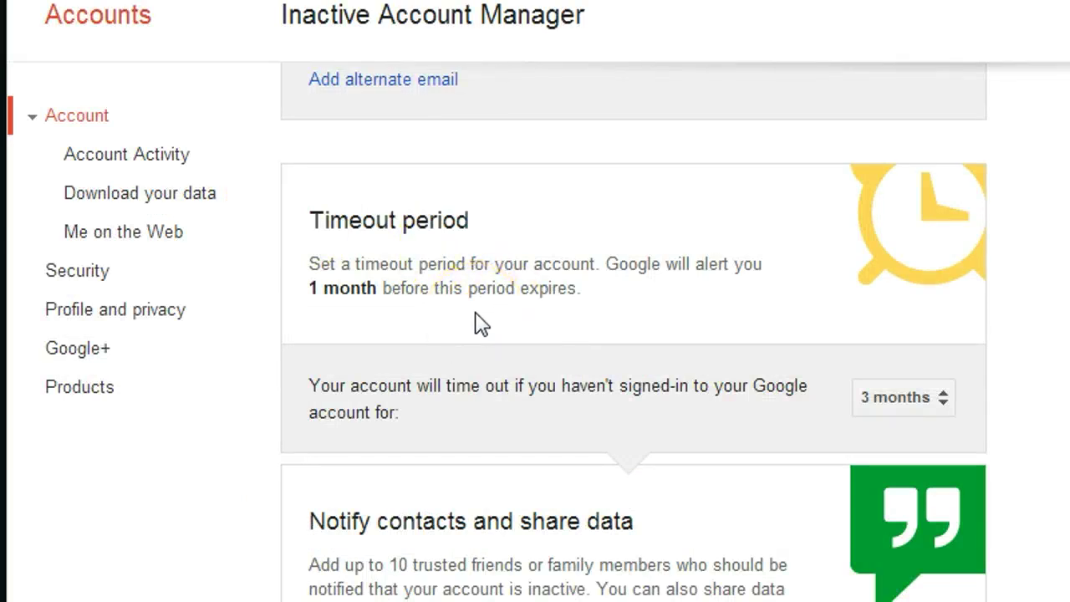
{"action": "left_click", "coordinate": [717, 359]}
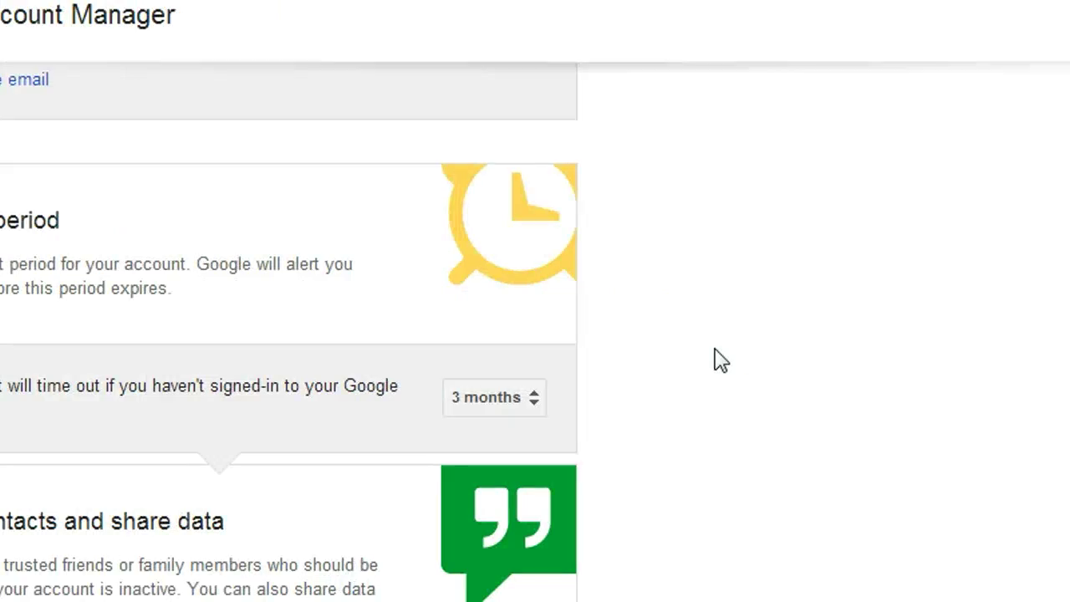
{"action": "left_click", "coordinate": [698, 303]}
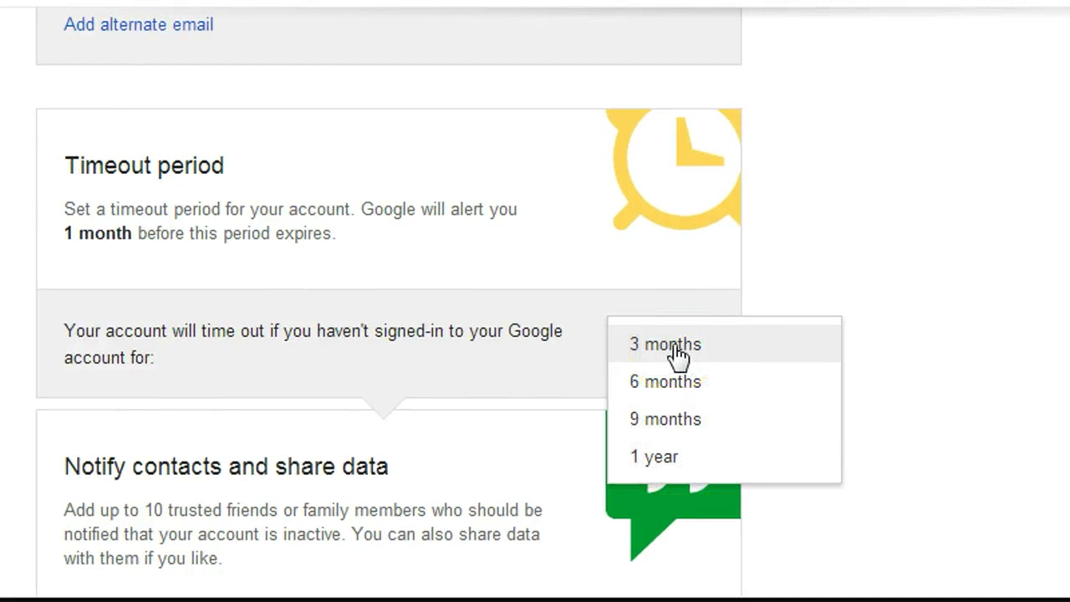
{"action": "left_click", "coordinate": [677, 356]}
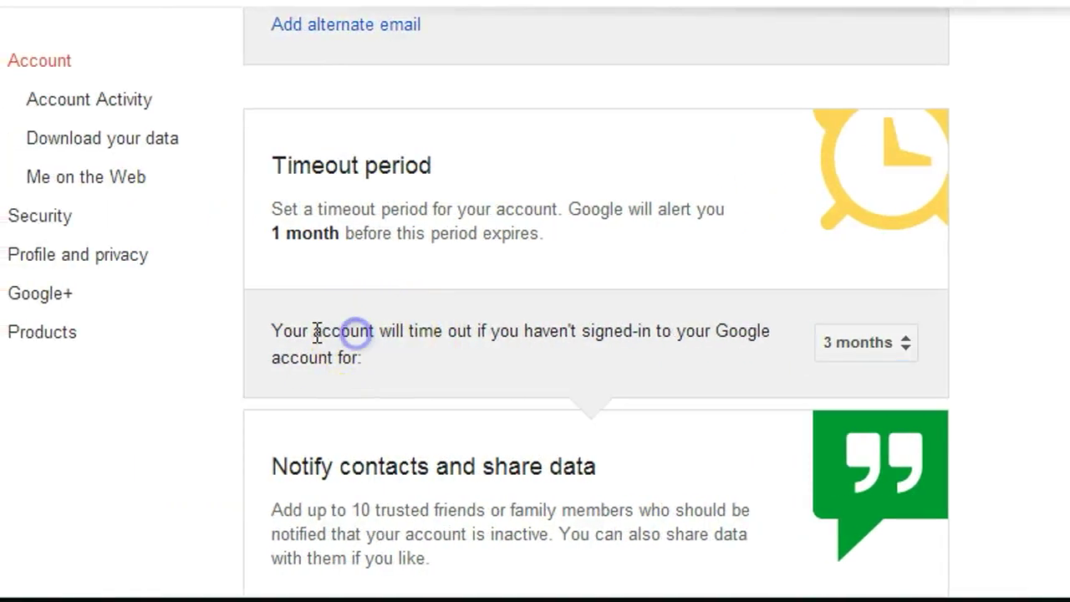
{"action": "left_click_drag", "start_coordinate": [272, 332], "coordinate": [445, 374]}
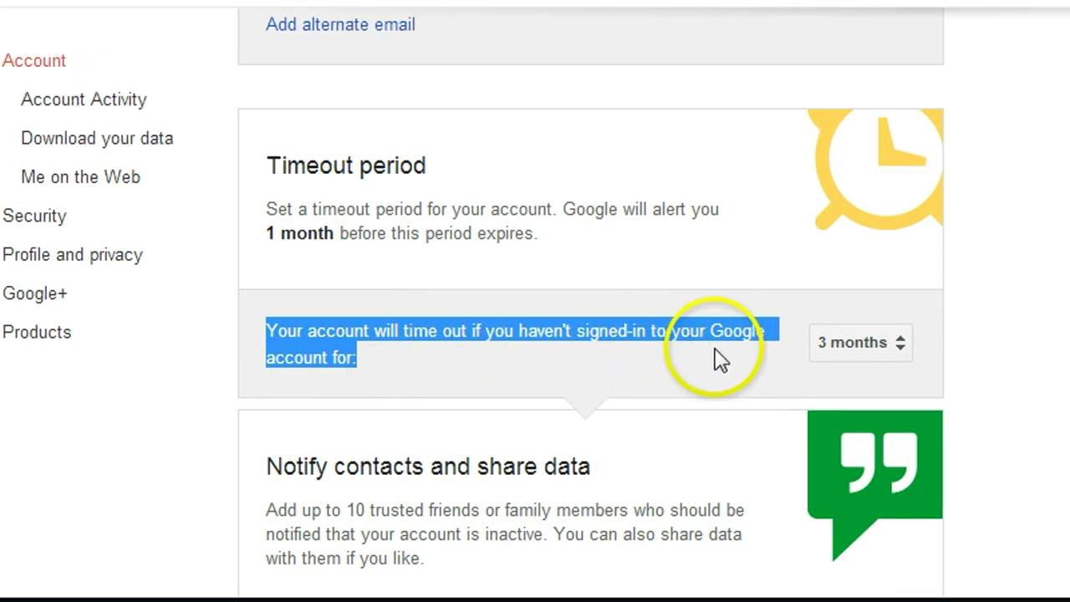
{"action": "left_click", "coordinate": [843, 356]}
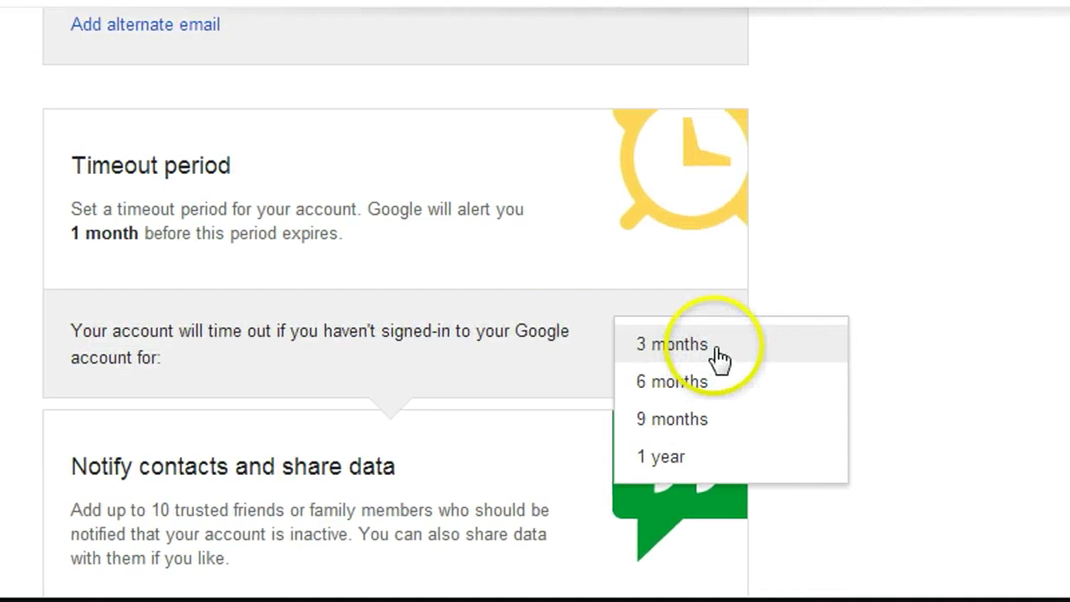
{"action": "left_click", "coordinate": [718, 351]}
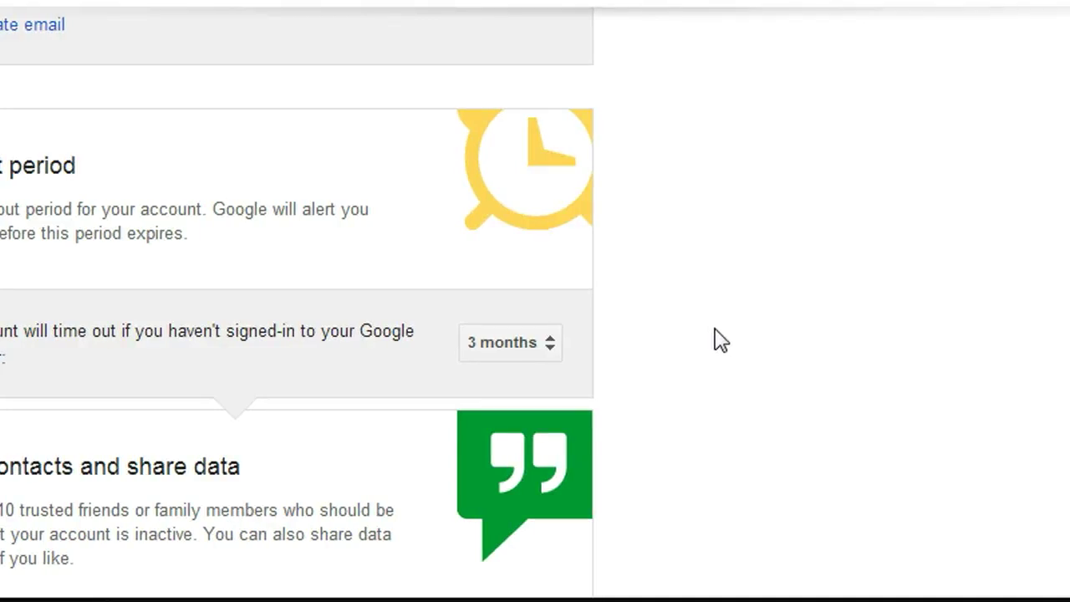
Examine the form for adding a trusted contact under Notify contacts and share data, and close it without adding anyone.
{"action": "scroll", "coordinate": [720, 341], "scroll_direction": "down", "scroll_amount": 2}
{"action": "scroll", "coordinate": [720, 341], "scroll_direction": "down", "scroll_amount": 2}
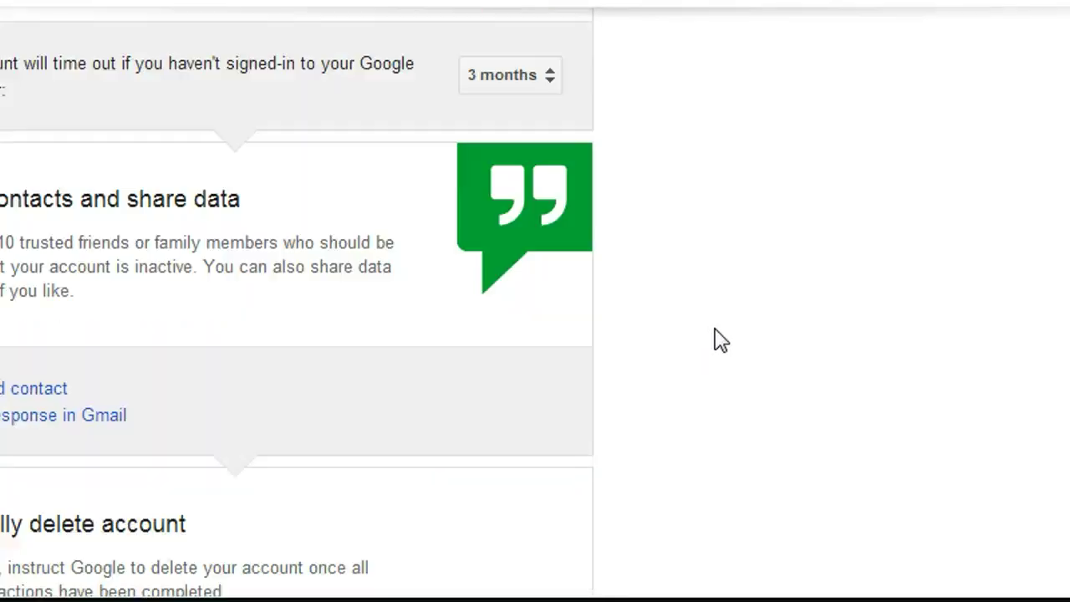
{"action": "scroll", "coordinate": [720, 341], "scroll_direction": "down", "scroll_amount": 2}
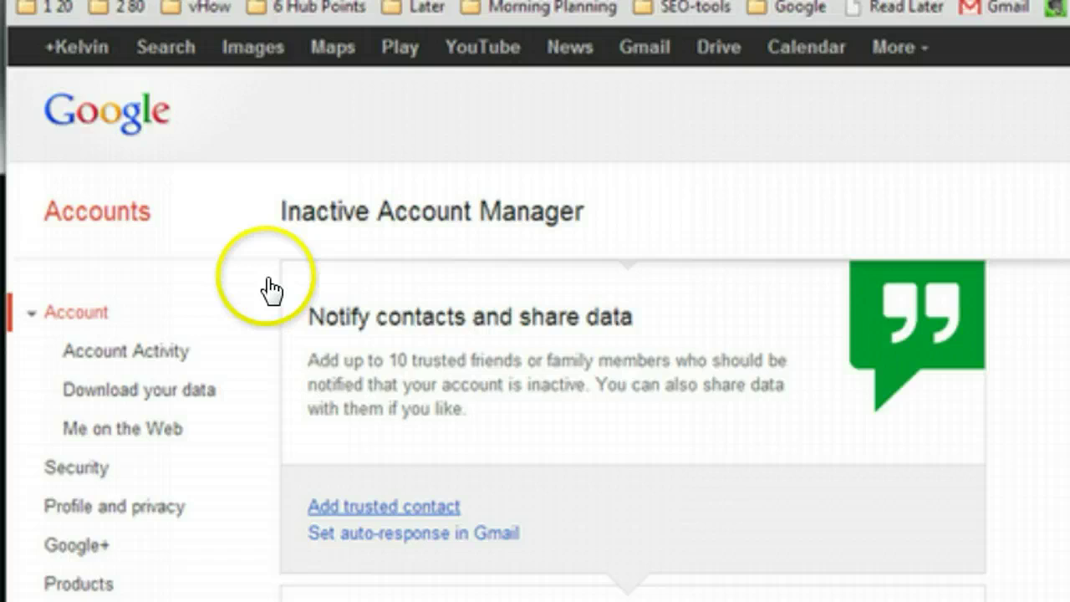
{"action": "left_click", "coordinate": [272, 290]}
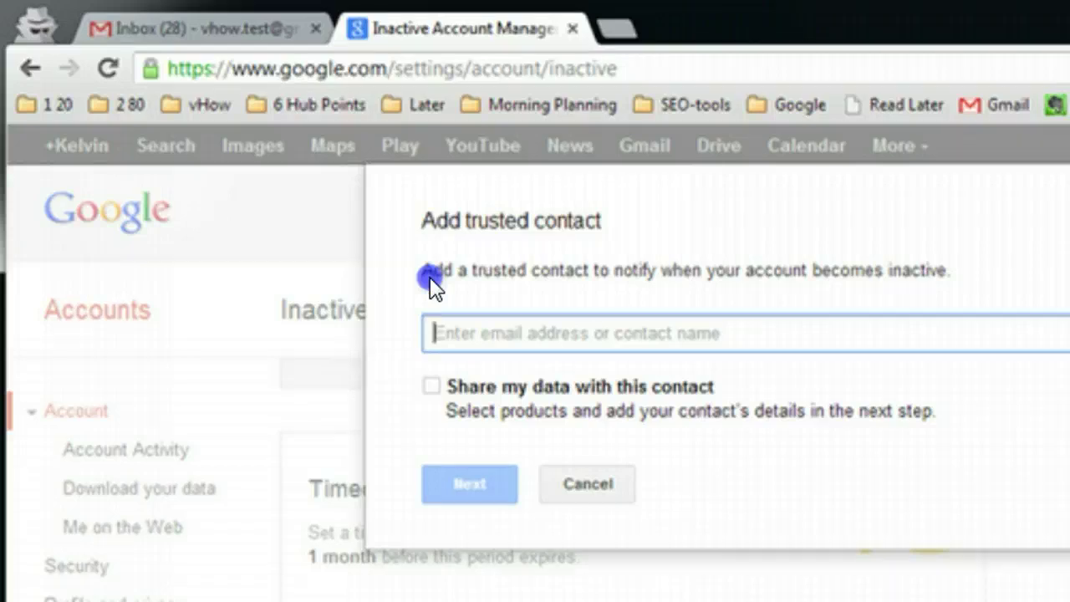
{"action": "left_click", "coordinate": [374, 306]}
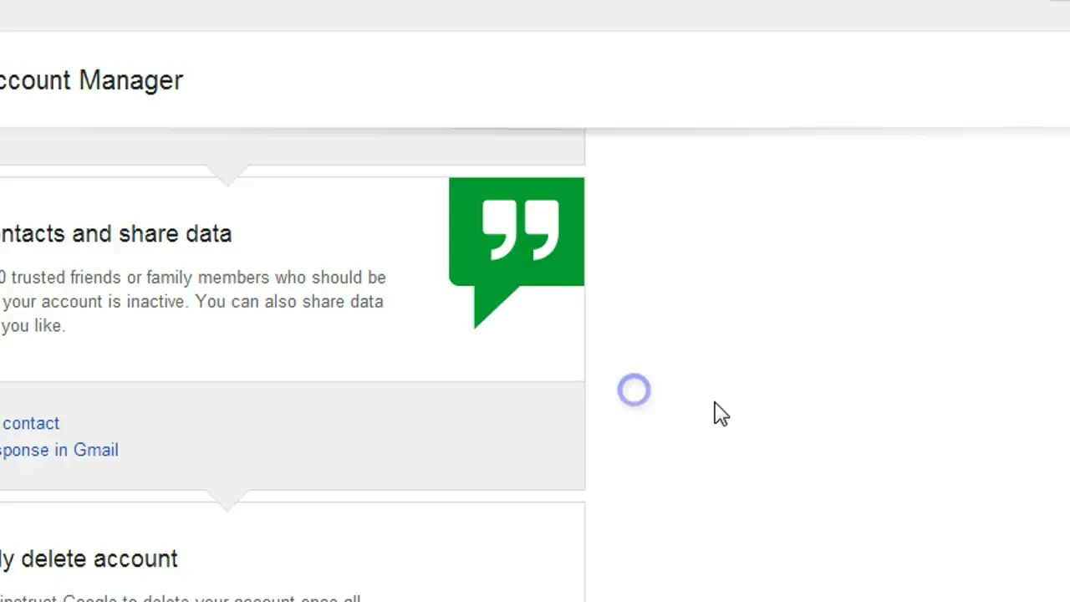
Try out the Gmail auto-response form with Only reply to people in my contacts enabled, and cancel it without saving.
{"action": "scroll", "coordinate": [716, 410], "scroll_direction": "down", "scroll_amount": 2}
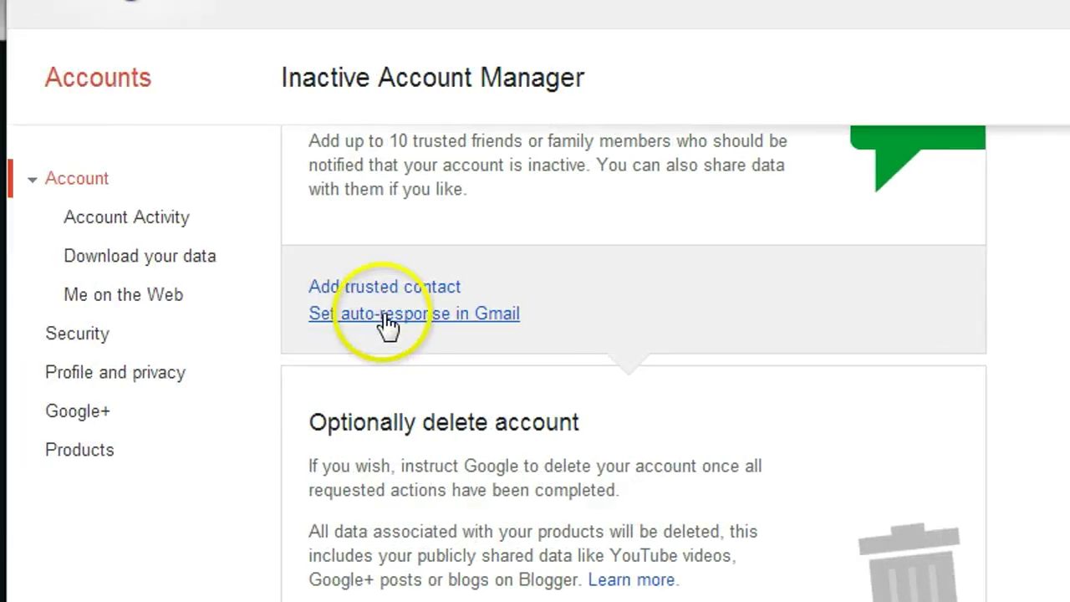
{"action": "left_click", "coordinate": [443, 322]}
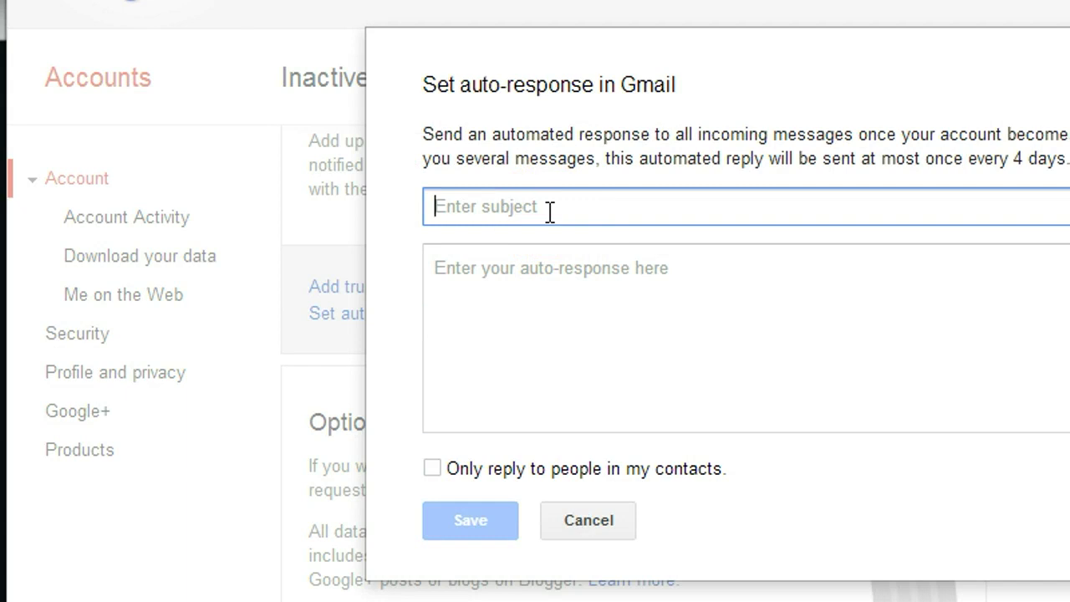
{"action": "left_click", "coordinate": [597, 215]}
{"action": "left_click", "coordinate": [623, 215]}
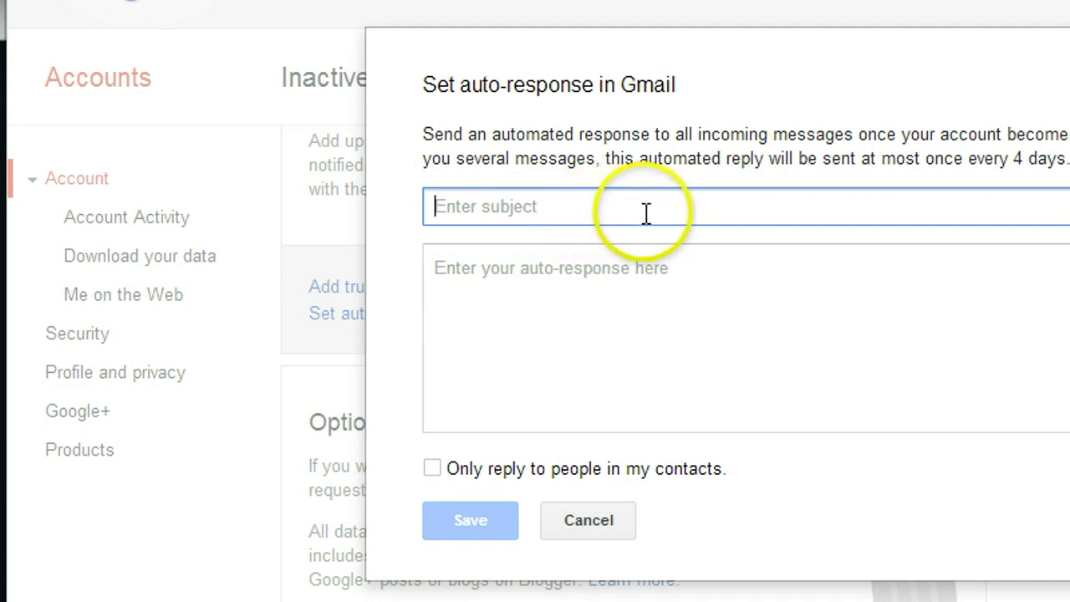
{"action": "left_click", "coordinate": [458, 269]}
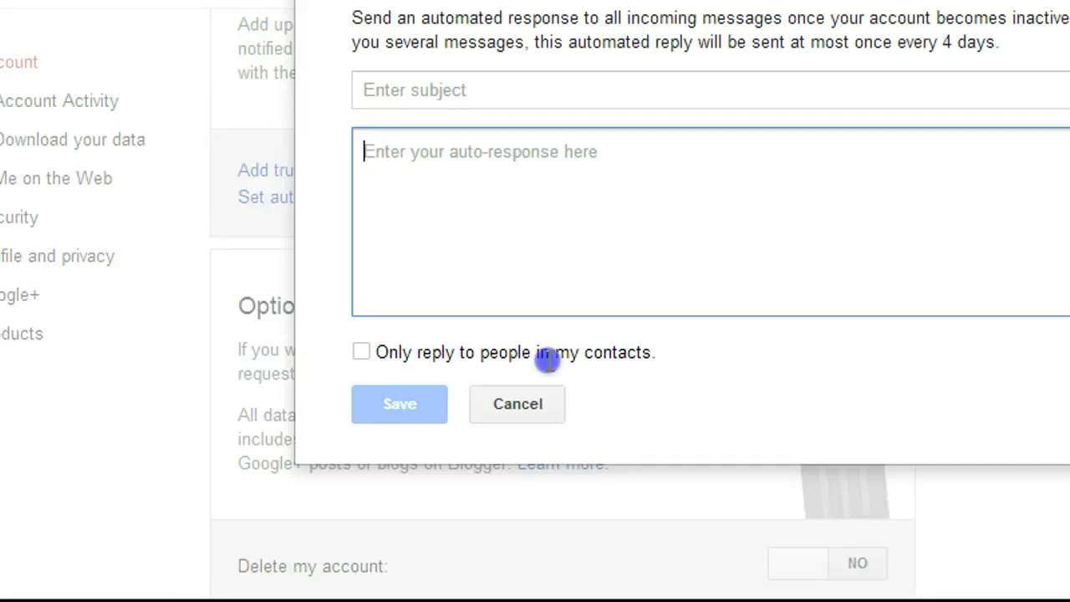
{"action": "left_click", "coordinate": [362, 352]}
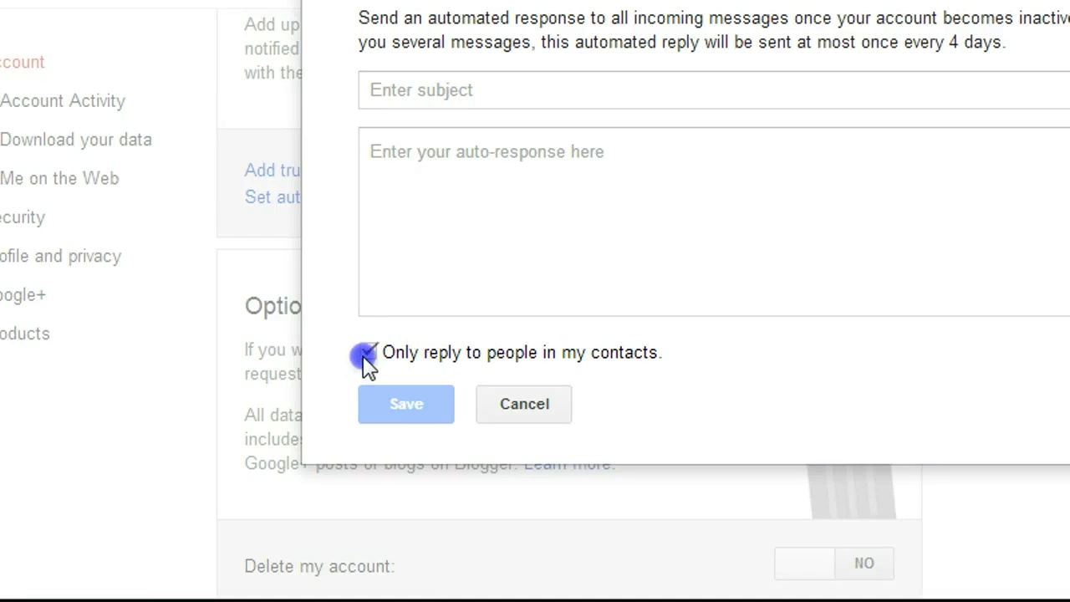
{"action": "left_click", "coordinate": [527, 410]}
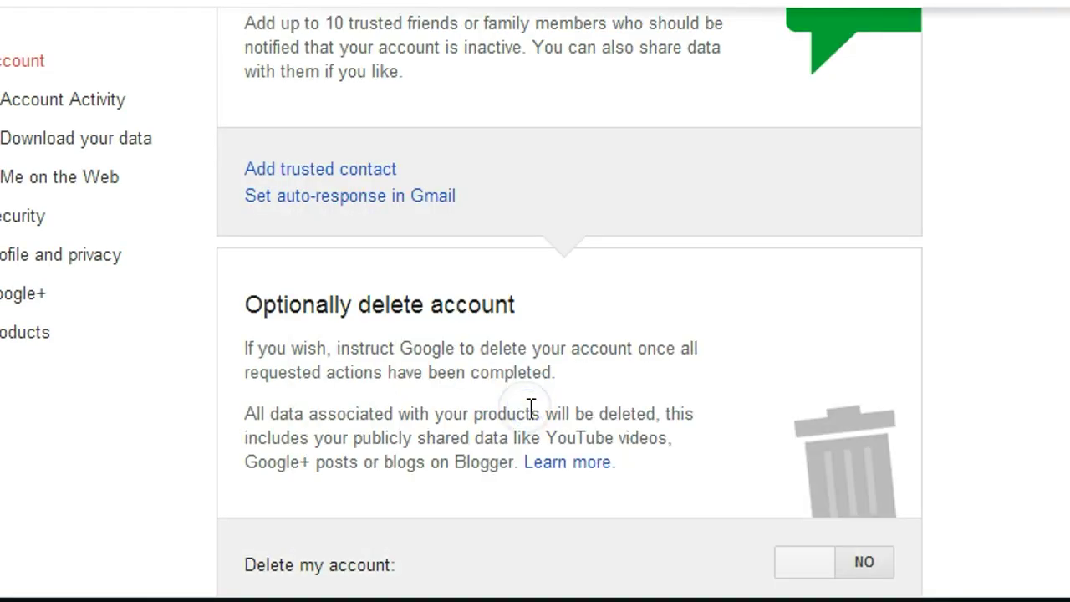
Switch the Delete my account option to YES and back to NO, and look back over the settings.
{"action": "scroll", "coordinate": [535, 398], "scroll_direction": "down", "scroll_amount": 3}
{"action": "scroll", "coordinate": [535, 401], "scroll_direction": "up", "scroll_amount": 3}
{"action": "scroll", "coordinate": [510, 368], "scroll_direction": "down", "scroll_amount": 2}
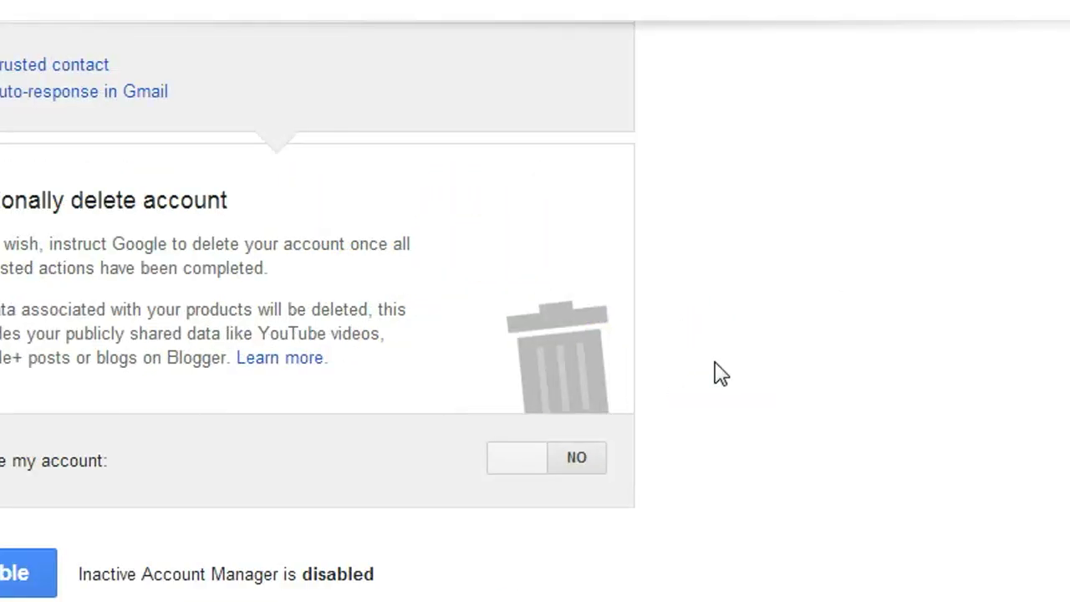
{"action": "left_click", "coordinate": [519, 454]}
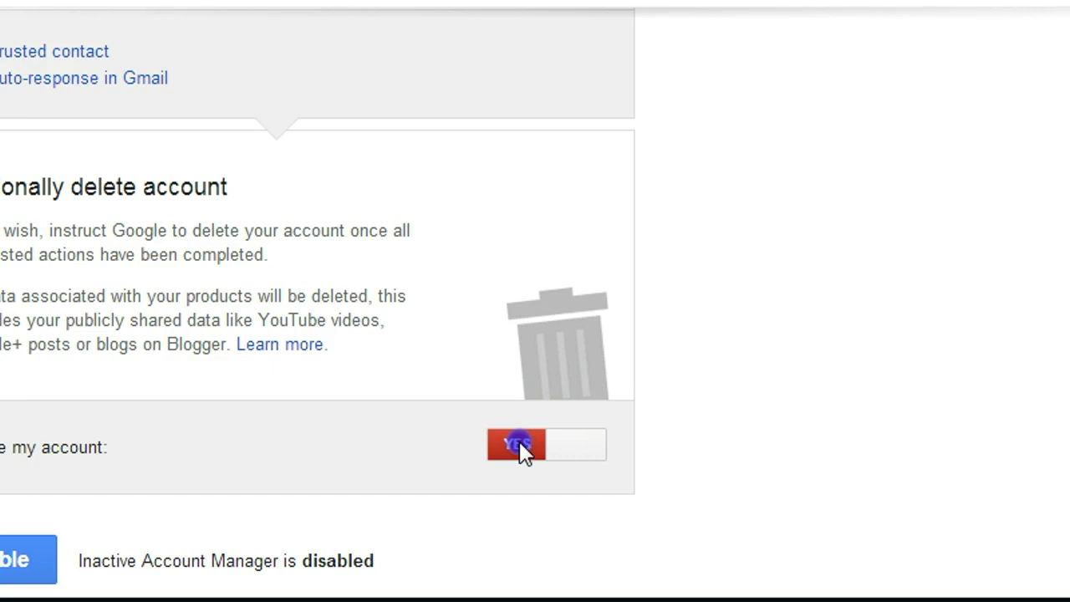
{"action": "left_click", "coordinate": [586, 448]}
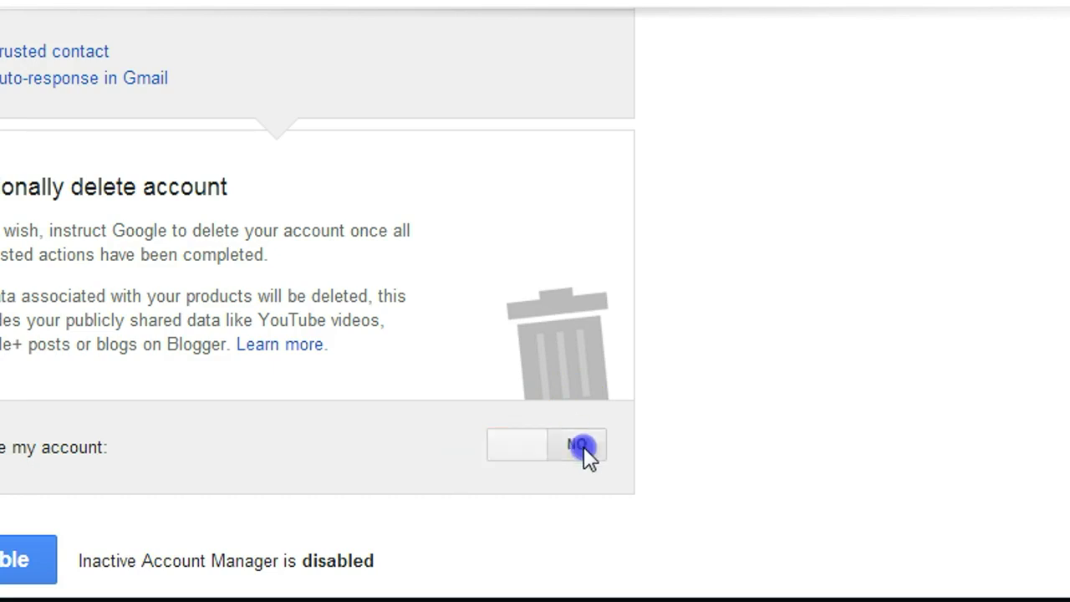
{"action": "scroll", "coordinate": [716, 401], "scroll_direction": "up", "scroll_amount": 10}
{"action": "scroll", "coordinate": [670, 407], "scroll_direction": "down", "scroll_amount": 4}
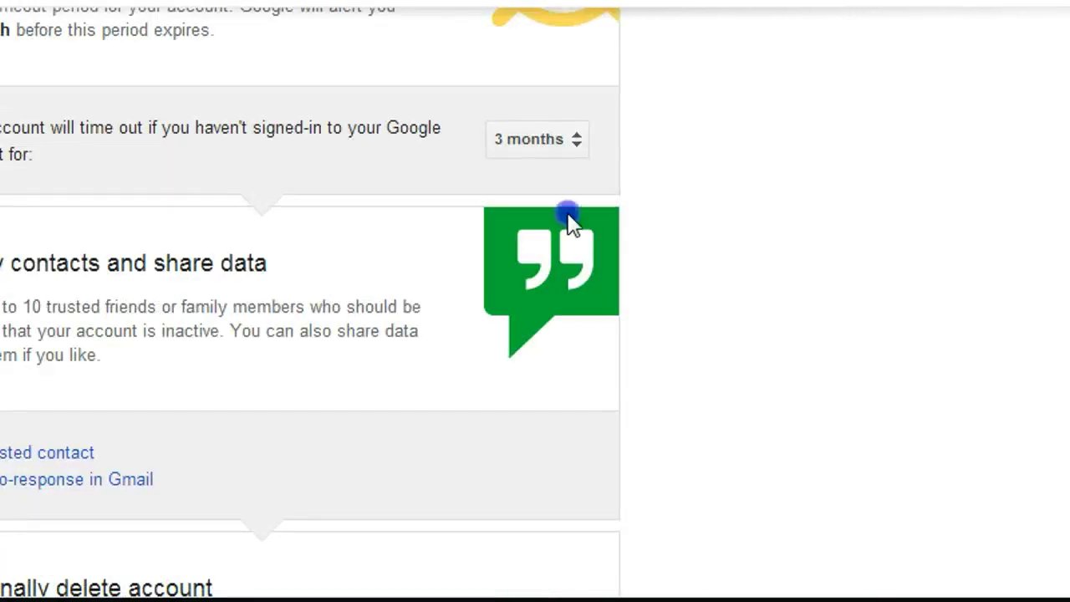
Try to enable Inactive Account Manager with Delete my account left at NO, and dismiss the resulting notice.
{"action": "left_click", "coordinate": [565, 150]}
{"action": "left_click", "coordinate": [853, 307]}
{"action": "scroll", "coordinate": [706, 355], "scroll_direction": "down", "scroll_amount": 5}
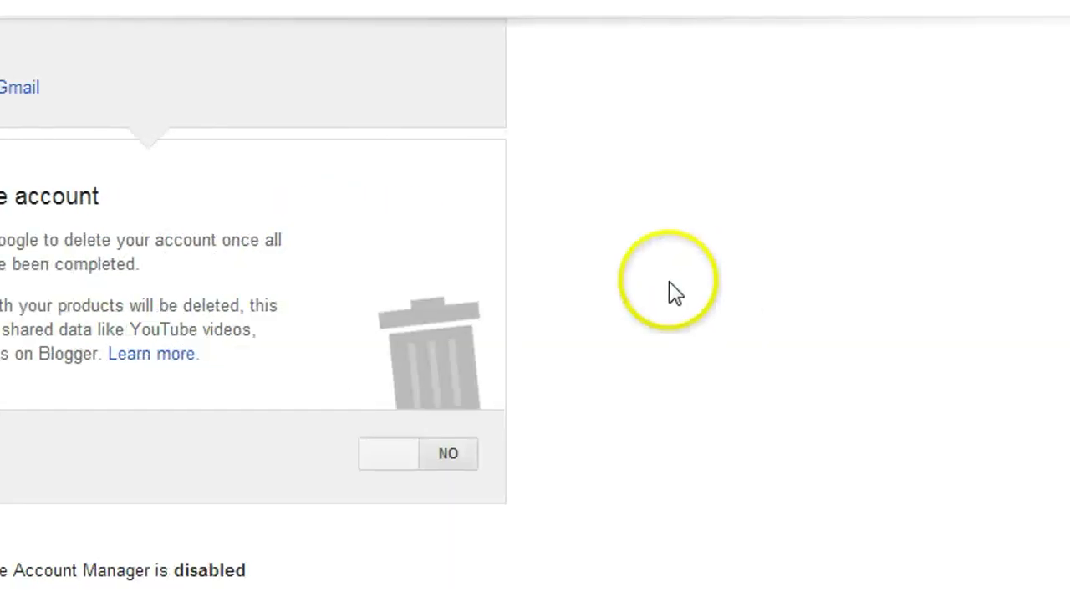
{"action": "left_click", "coordinate": [981, 288]}
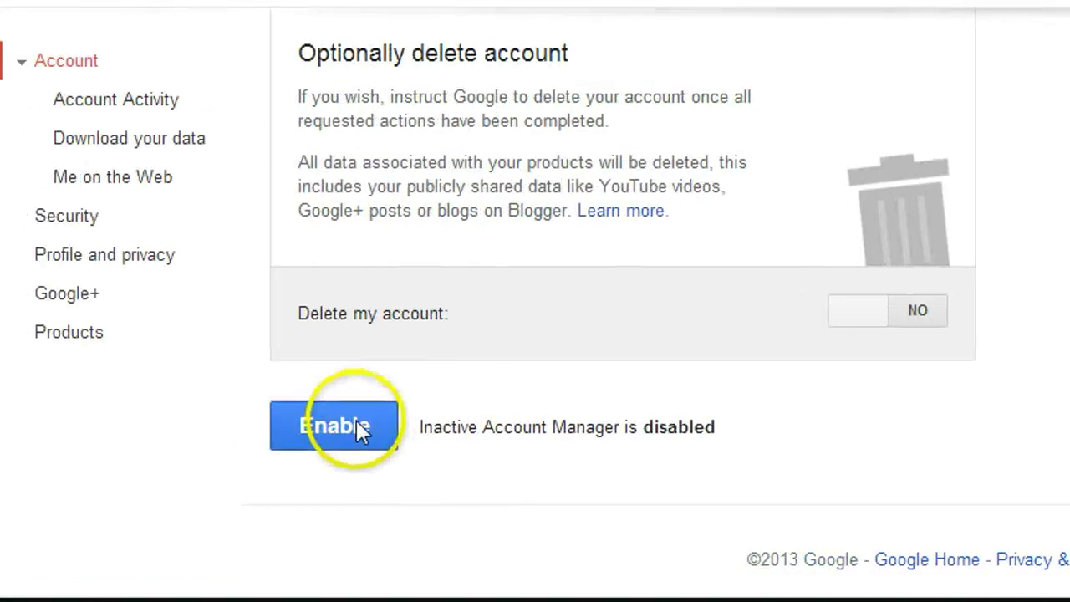
{"action": "left_click", "coordinate": [356, 424]}
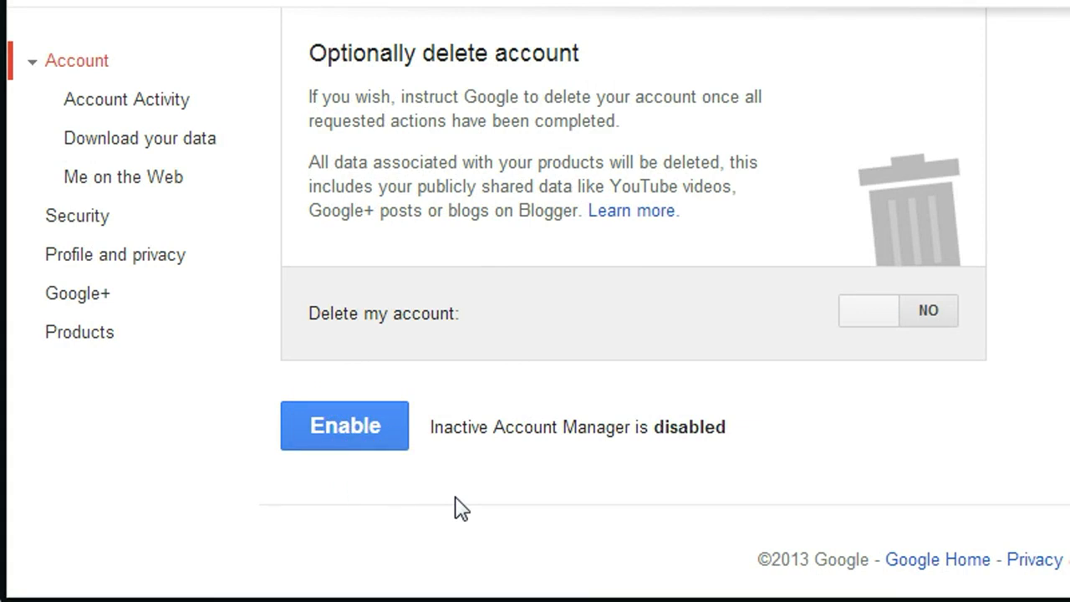
{"action": "left_click", "coordinate": [349, 414]}
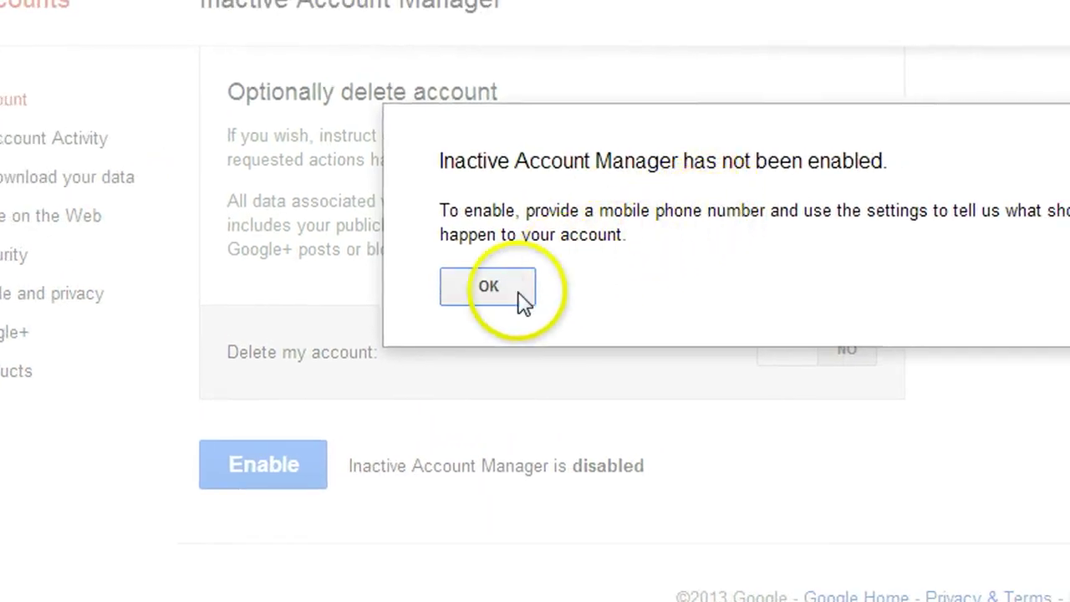
{"action": "left_click", "coordinate": [493, 300]}
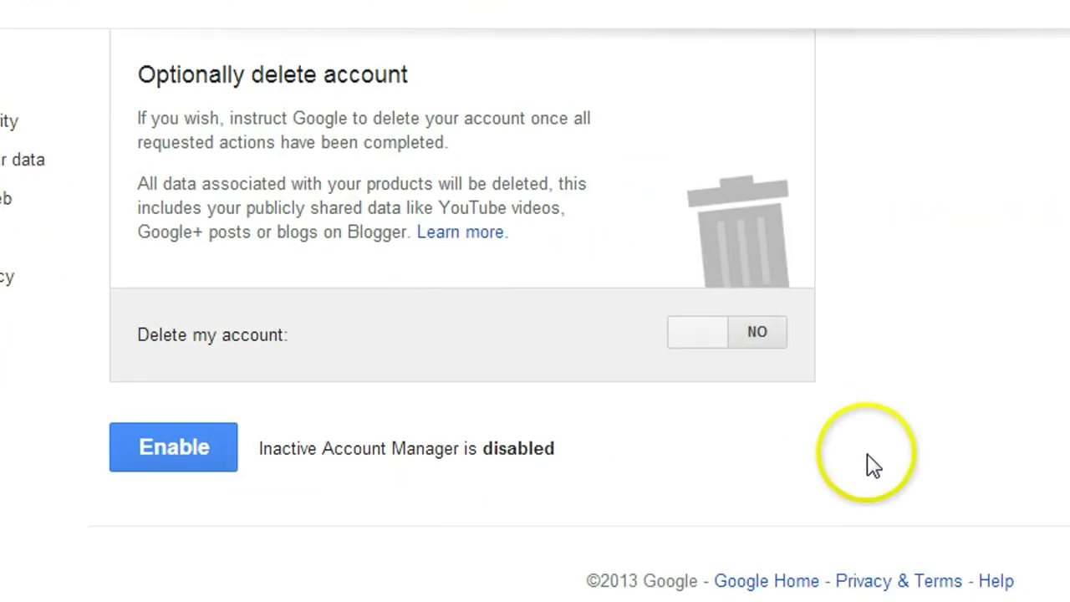
Try out the Alert me mobile phone form by entering a mobile number for Australia, and close it without requesting verification.
{"action": "scroll", "coordinate": [961, 487], "scroll_direction": "up", "scroll_amount": 6}
{"action": "scroll", "coordinate": [869, 466], "scroll_direction": "up", "scroll_amount": 5}
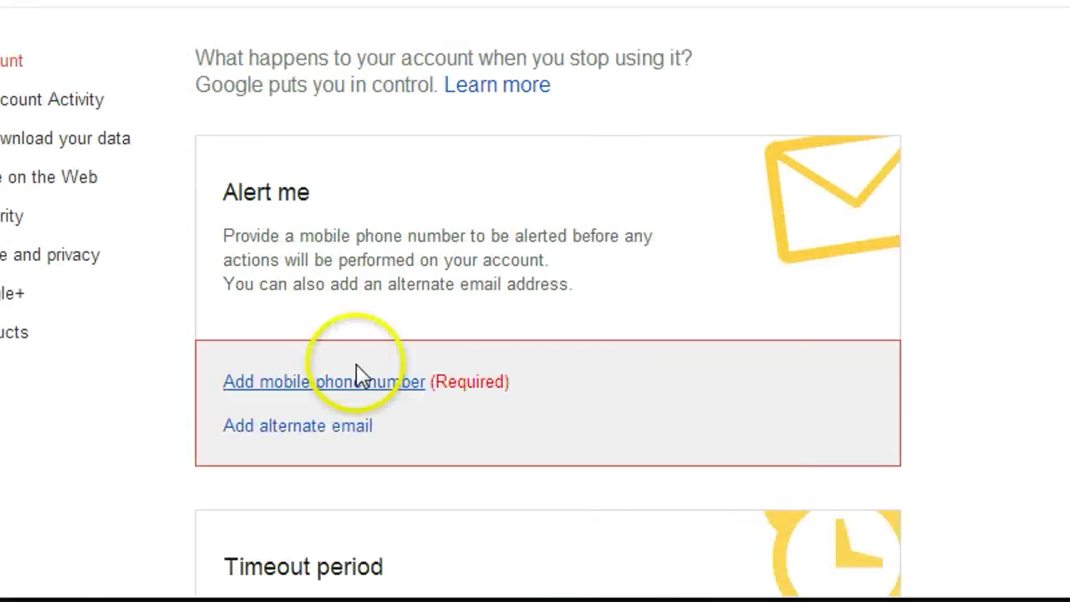
{"action": "left_click", "coordinate": [366, 383]}
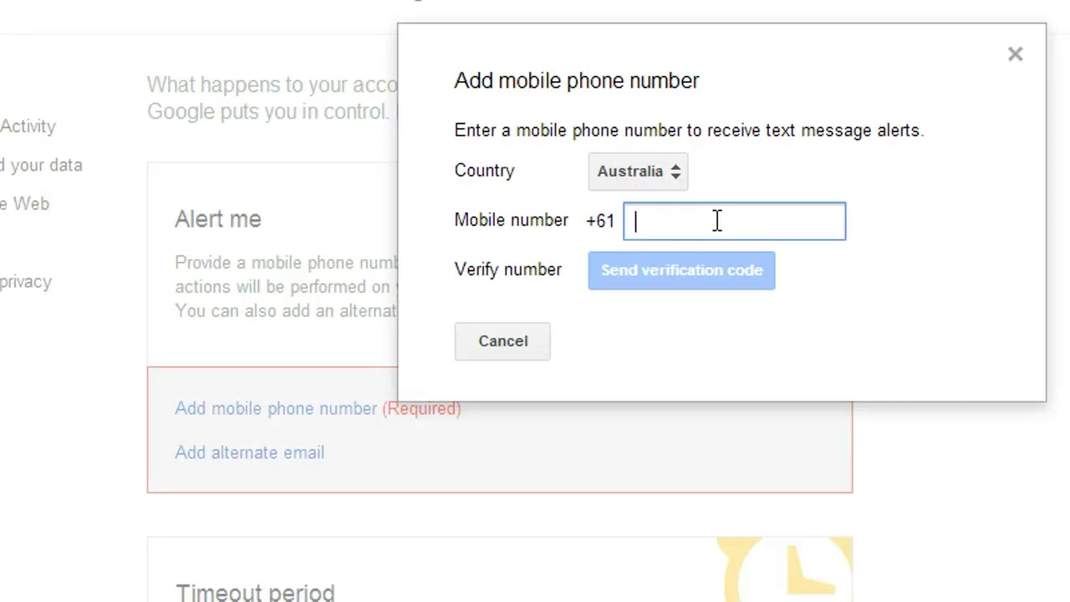
{"action": "type", "text": "400"}
{"action": "left_click", "coordinate": [774, 240]}
{"action": "type", "text": "000000"}
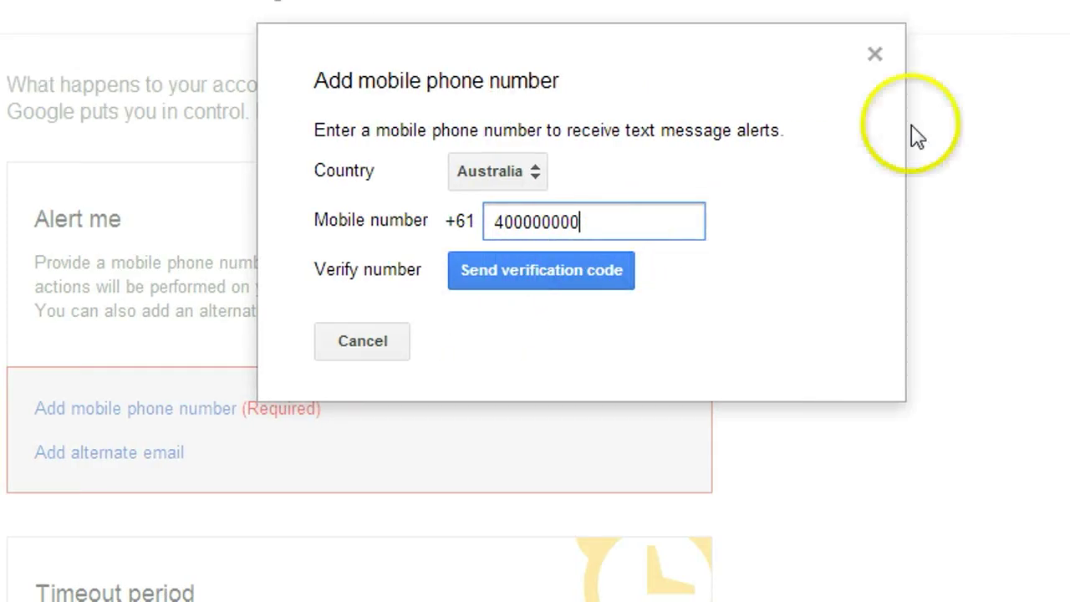
{"action": "left_click", "coordinate": [956, 54]}
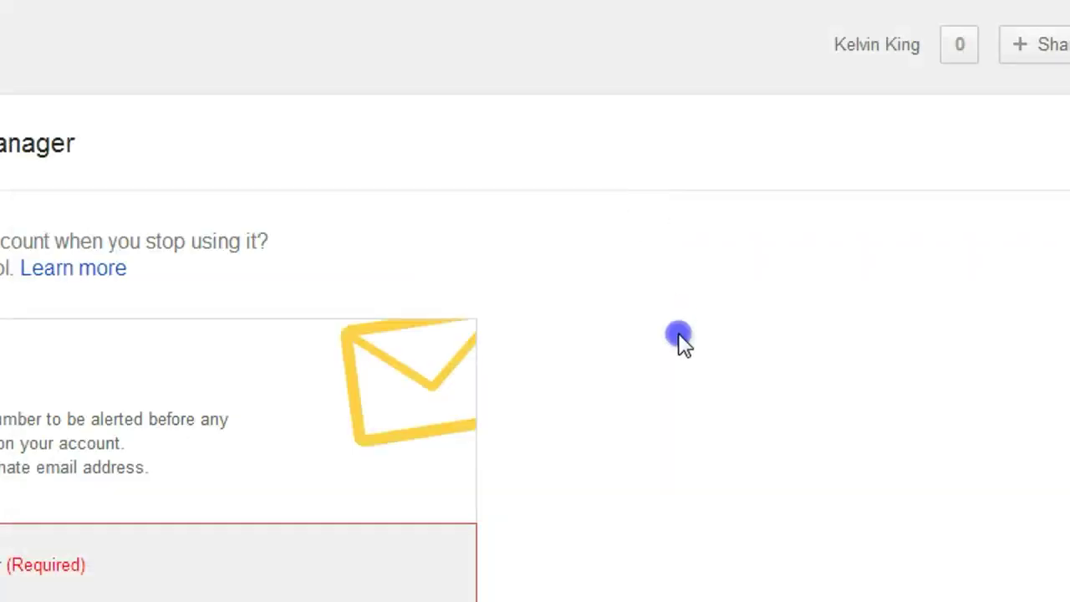
Look back over the Inactive Account Manager settings and return to the article about planning for a Google Account after death.
{"action": "scroll", "coordinate": [602, 413], "scroll_direction": "down", "scroll_amount": 5}
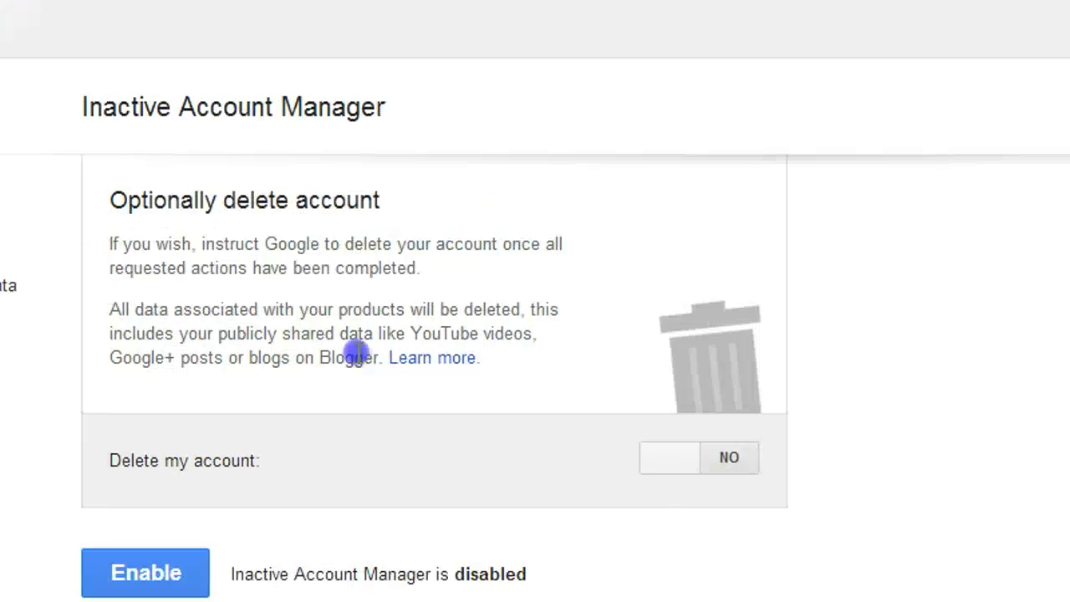
{"action": "scroll", "coordinate": [925, 387], "scroll_direction": "up", "scroll_amount": 5}
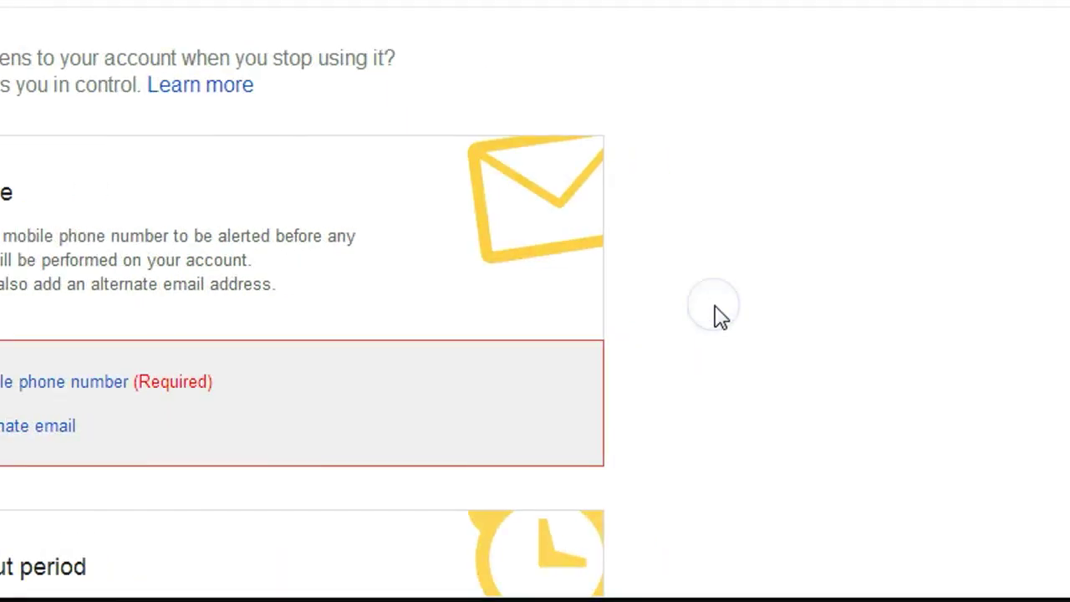
{"action": "left_click", "coordinate": [663, 241]}
{"action": "scroll", "coordinate": [574, 287], "scroll_direction": "up", "scroll_amount": 10}
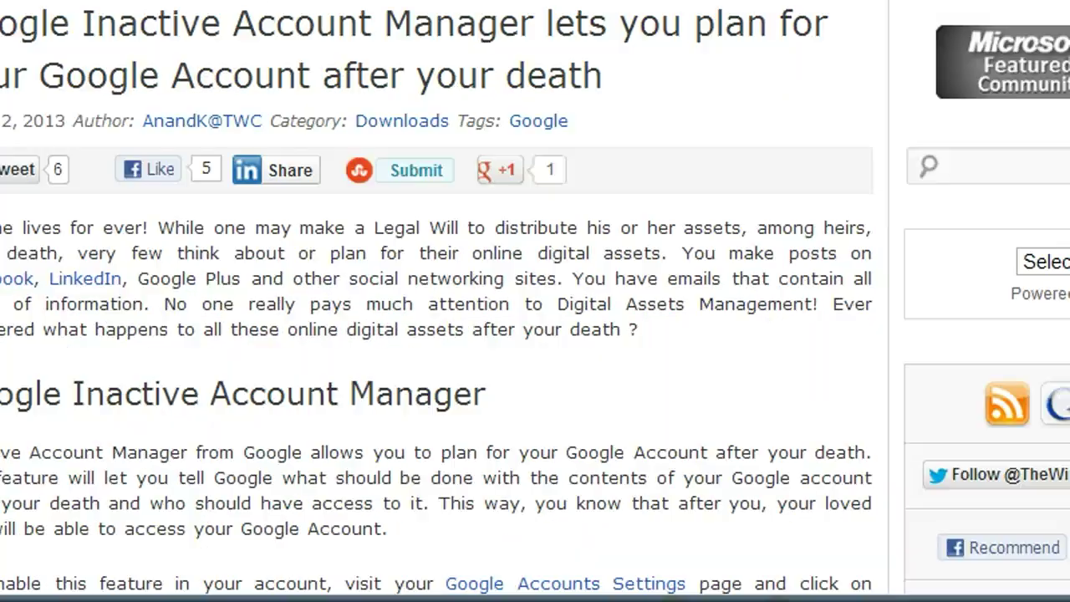
{"action": "left_click", "coordinate": [696, 396]}
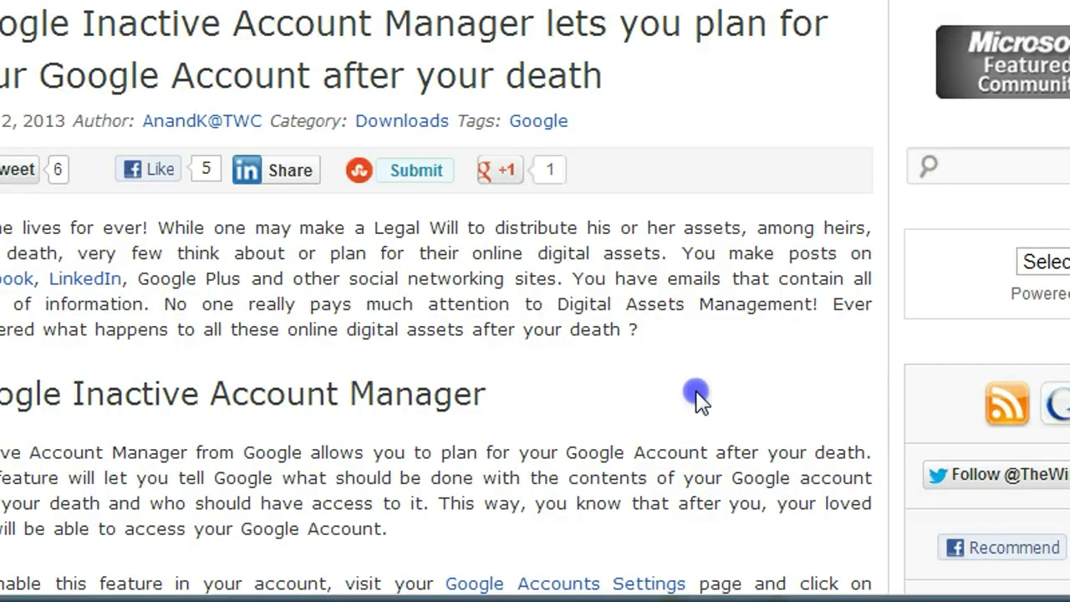